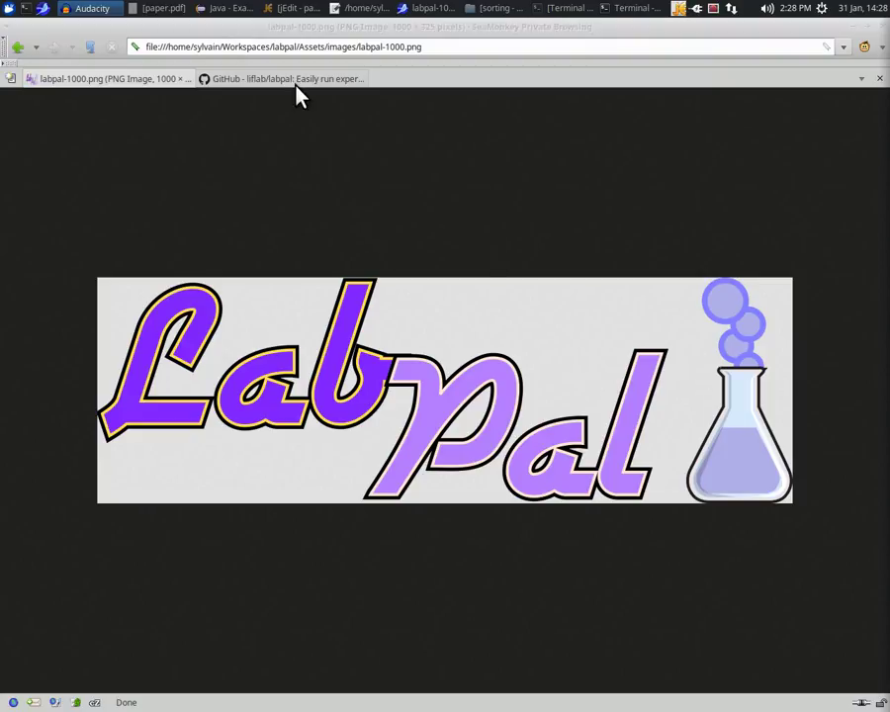
View the liflab/labpal GitHub page, switch to the terminal and launch the lab with java -jar sorting-lab.jar
click(295, 79)
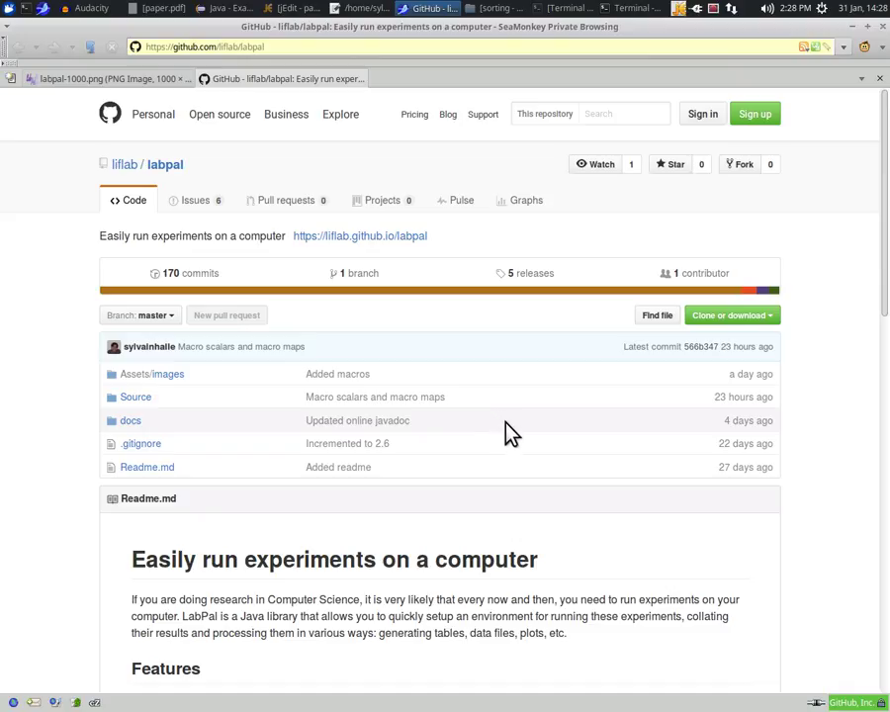
click(568, 10)
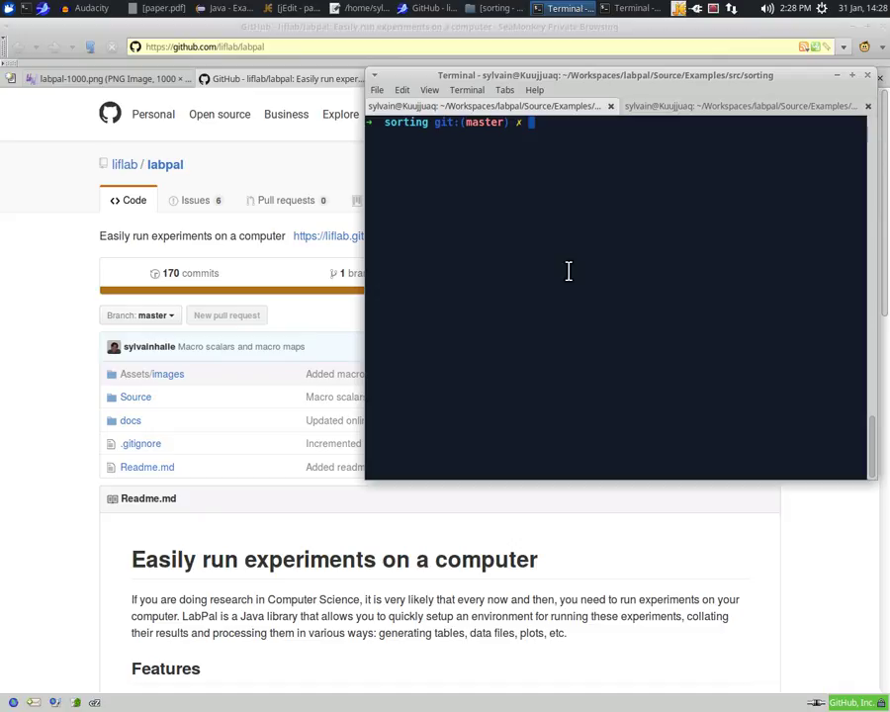
text(java -jar sorting-lab.jar)
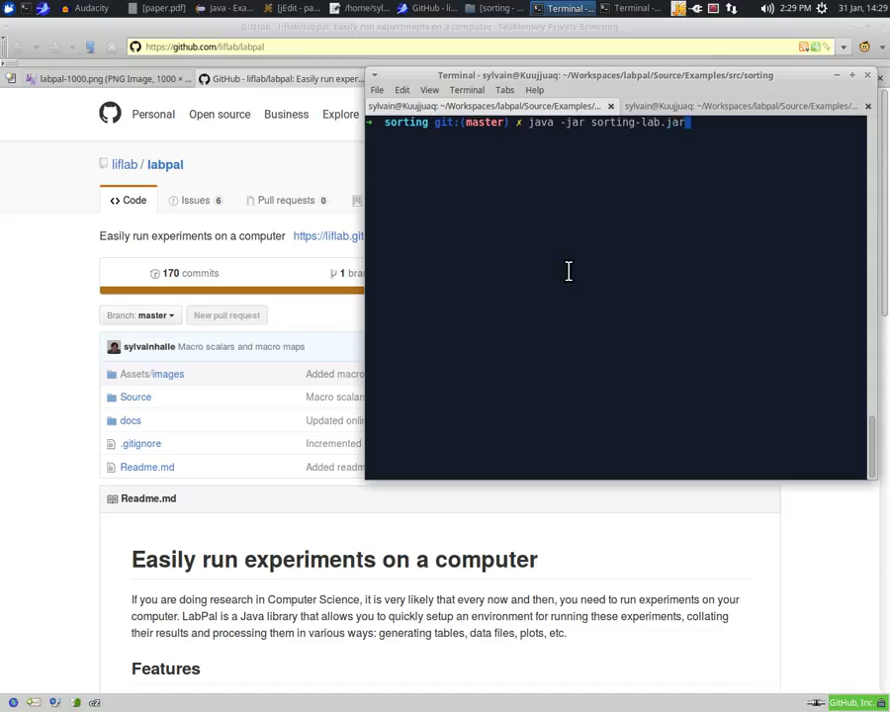
key(Return)
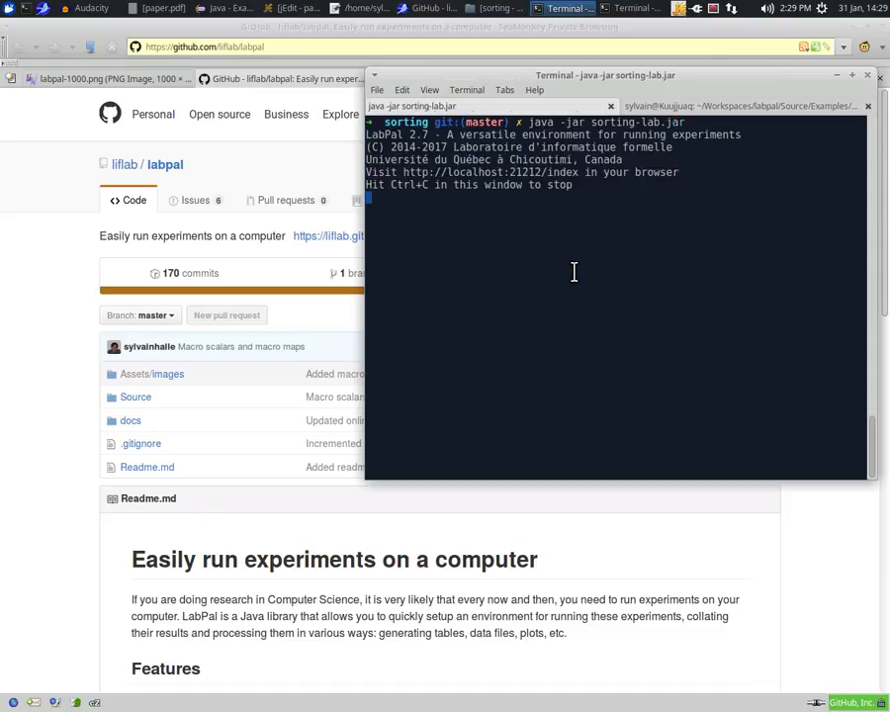
right_click(455, 181)
click(472, 197)
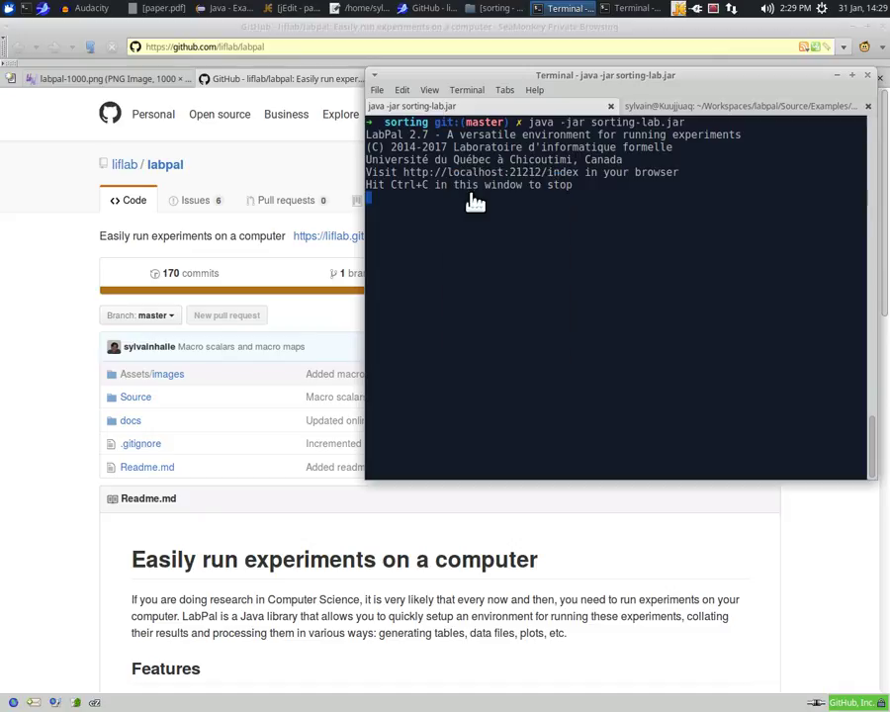
click(318, 49)
click(317, 47)
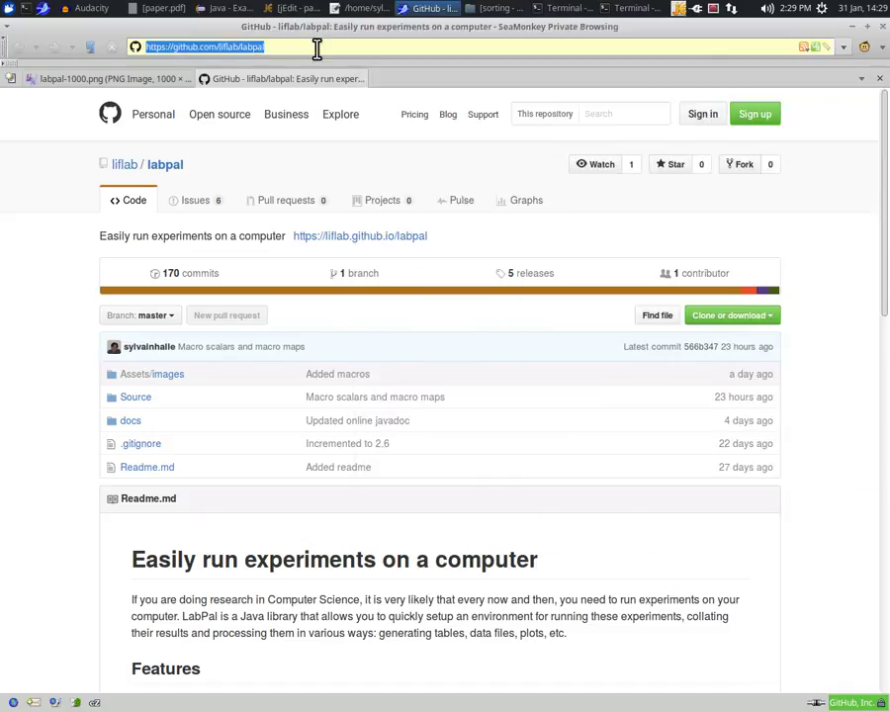
key(ctrl+v)
key(Return)
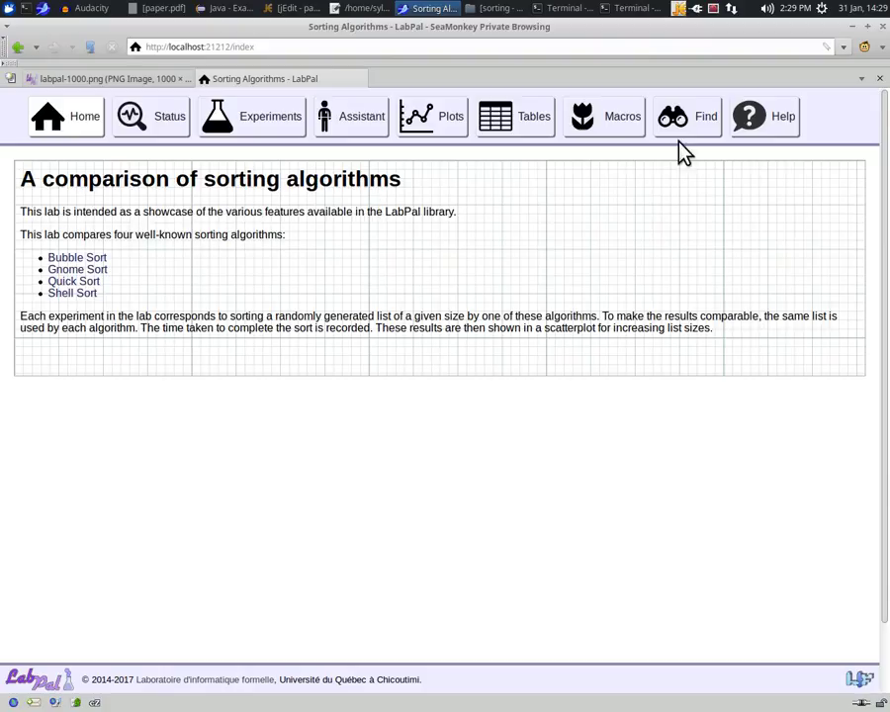
Read the LabPal help page and review the lab's status information and progress bar
click(764, 129)
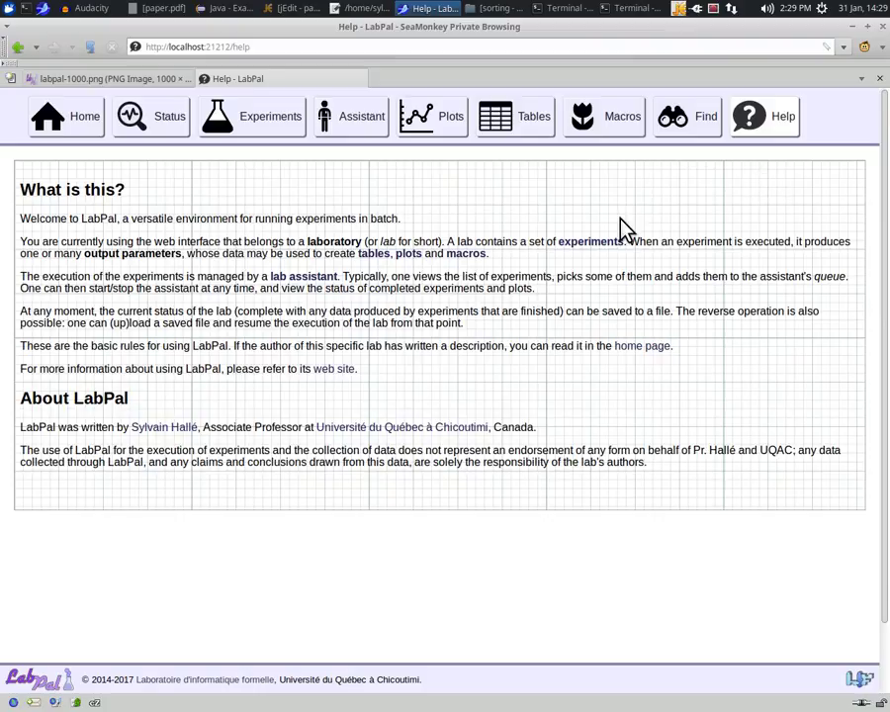
click(152, 124)
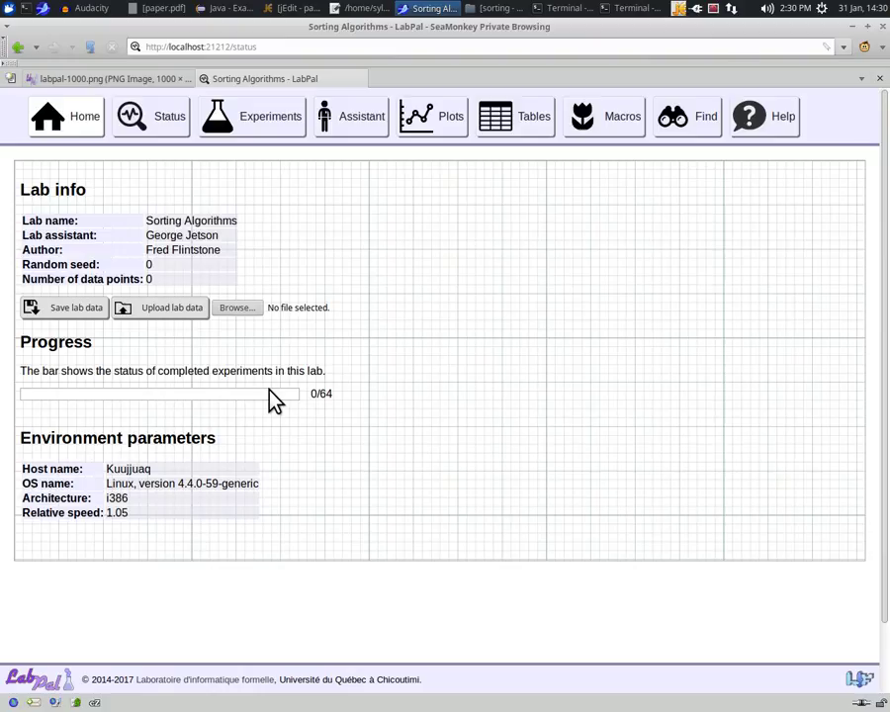
mouse_move(274, 400)
Select all experiments in the experiment list and add them to the assistant's queue
click(247, 132)
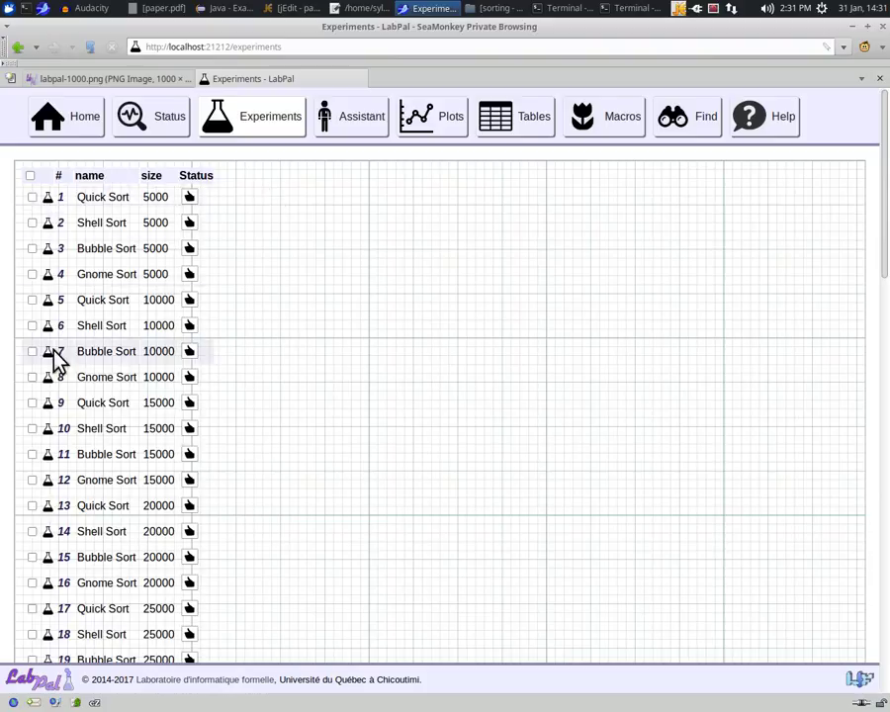
click(29, 176)
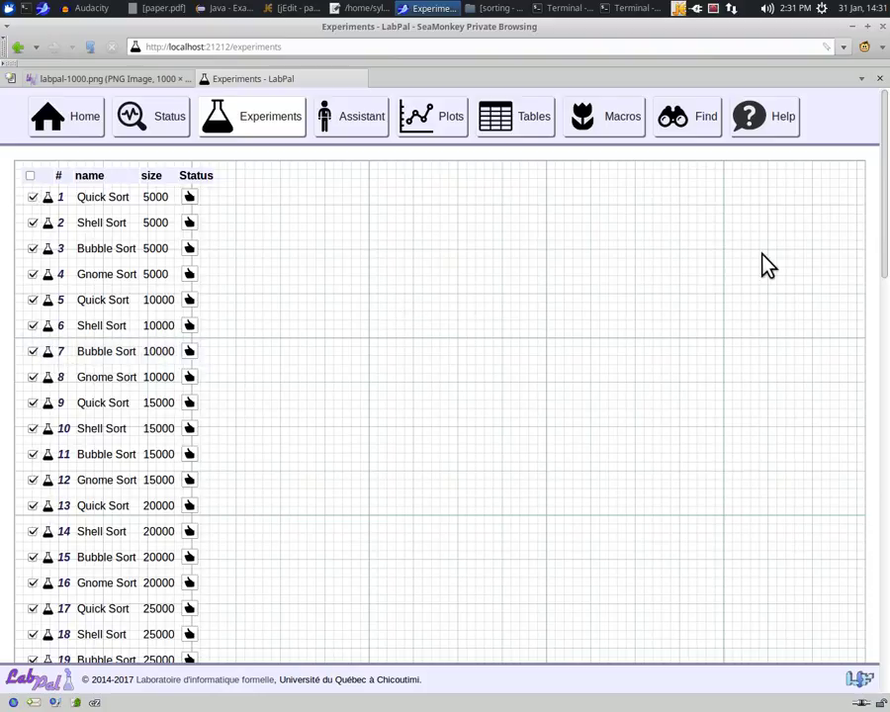
drag(880, 211, 883, 653)
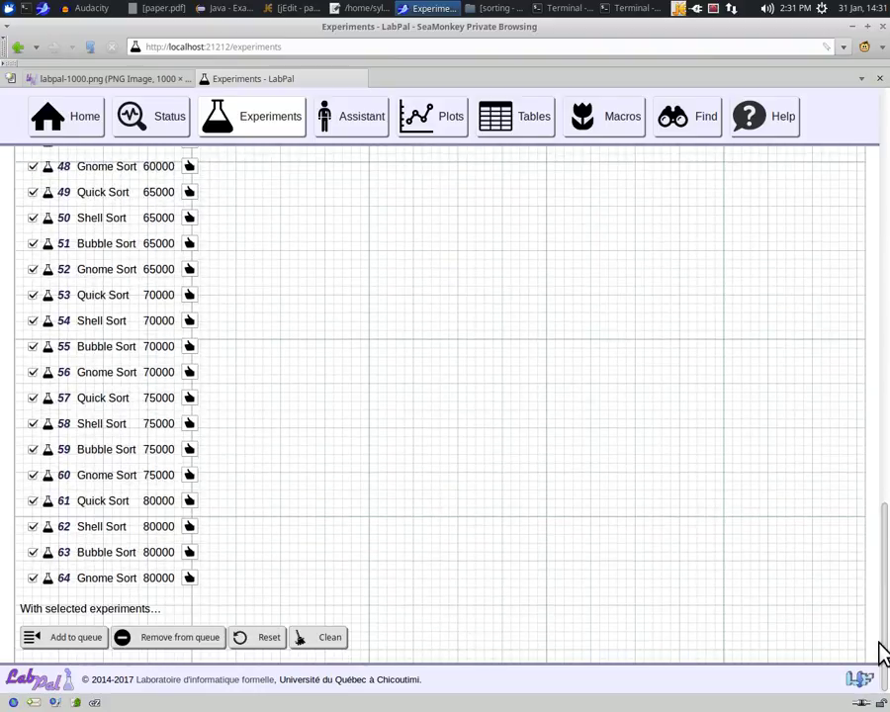
click(55, 644)
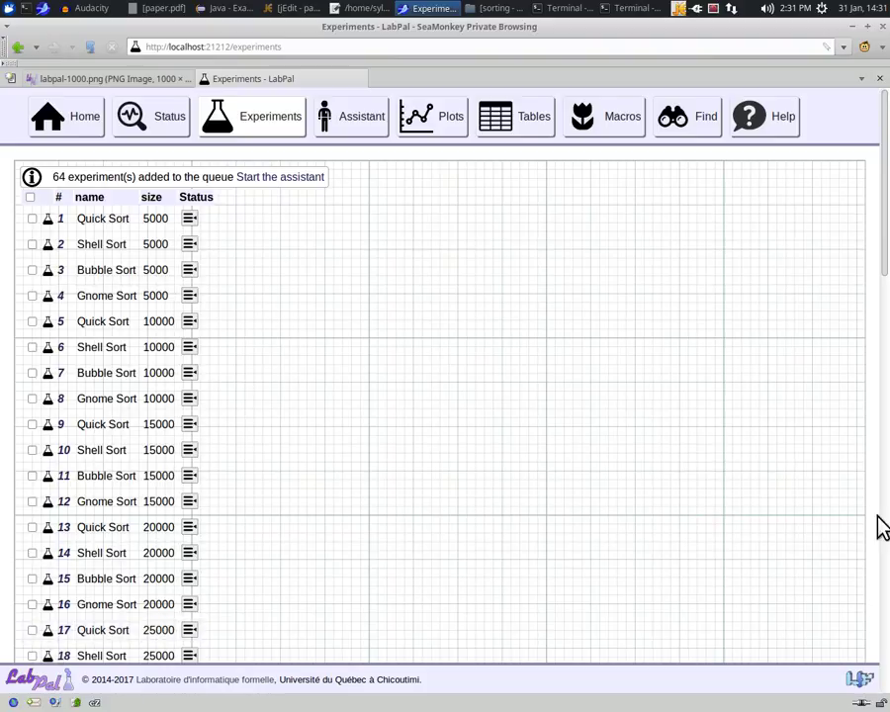
Start the lab assistant so it runs the queued experiments
key(alt+Tab)
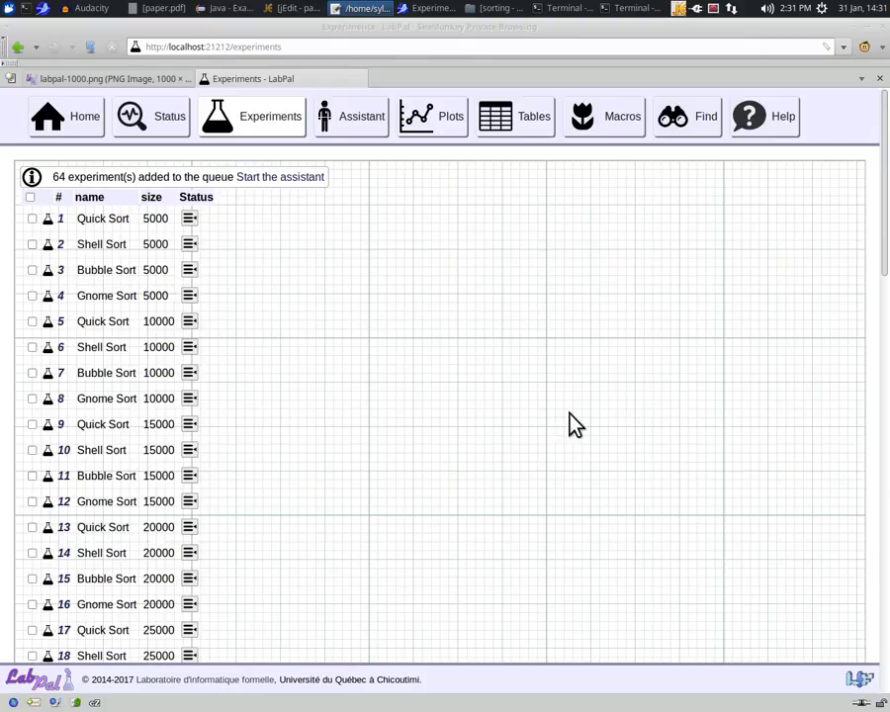
click(353, 132)
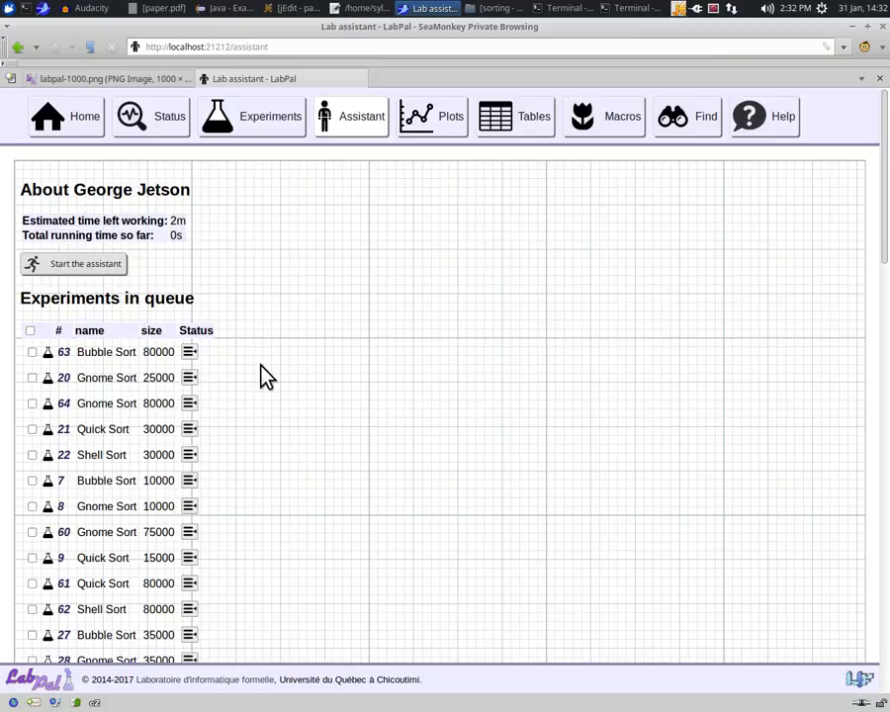
click(99, 269)
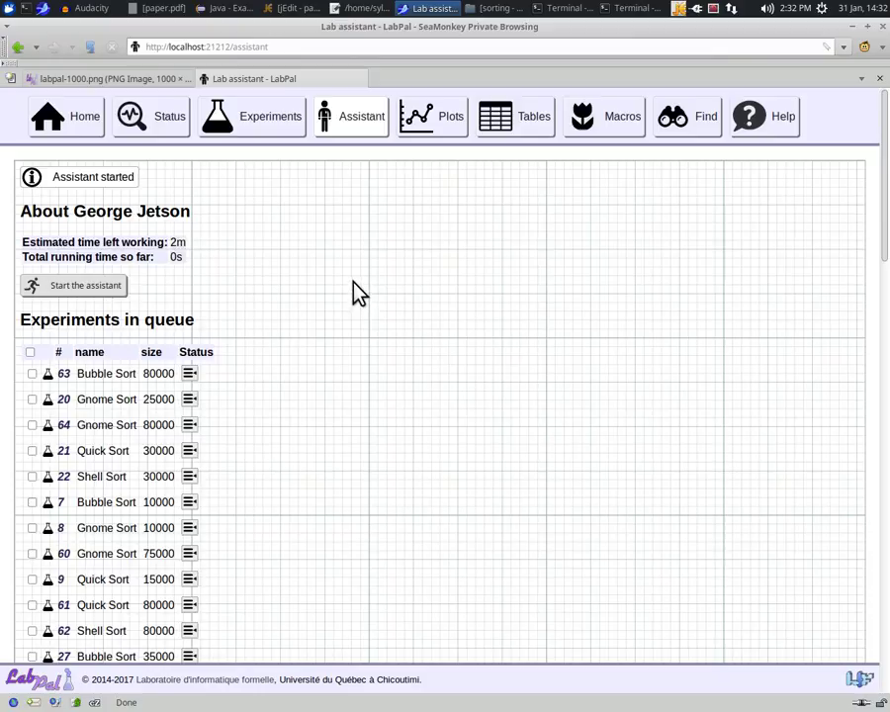
Check the lab's progress on the status page, reloading it twice
click(135, 128)
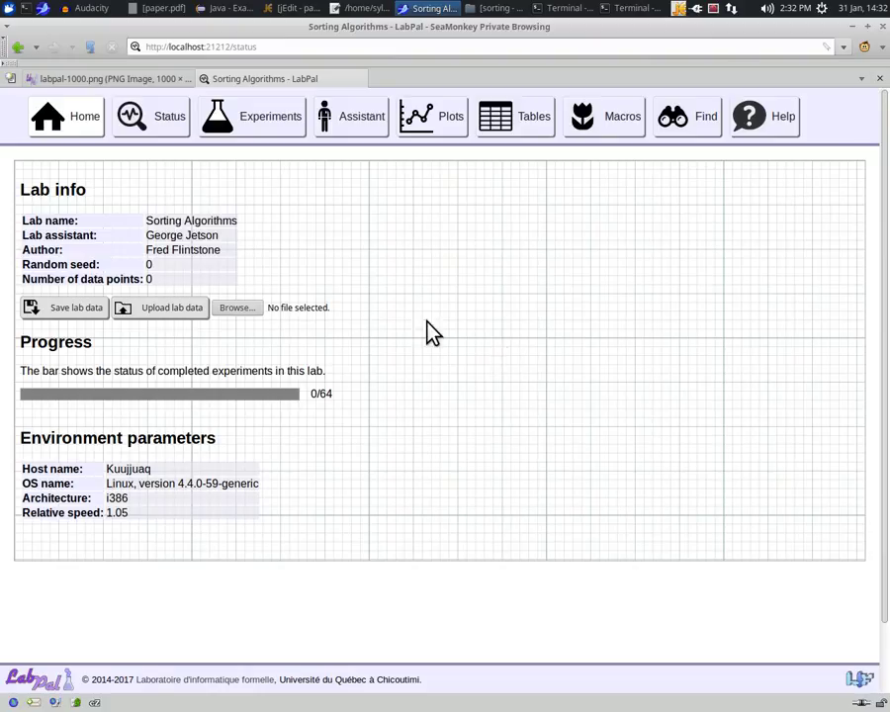
click(87, 49)
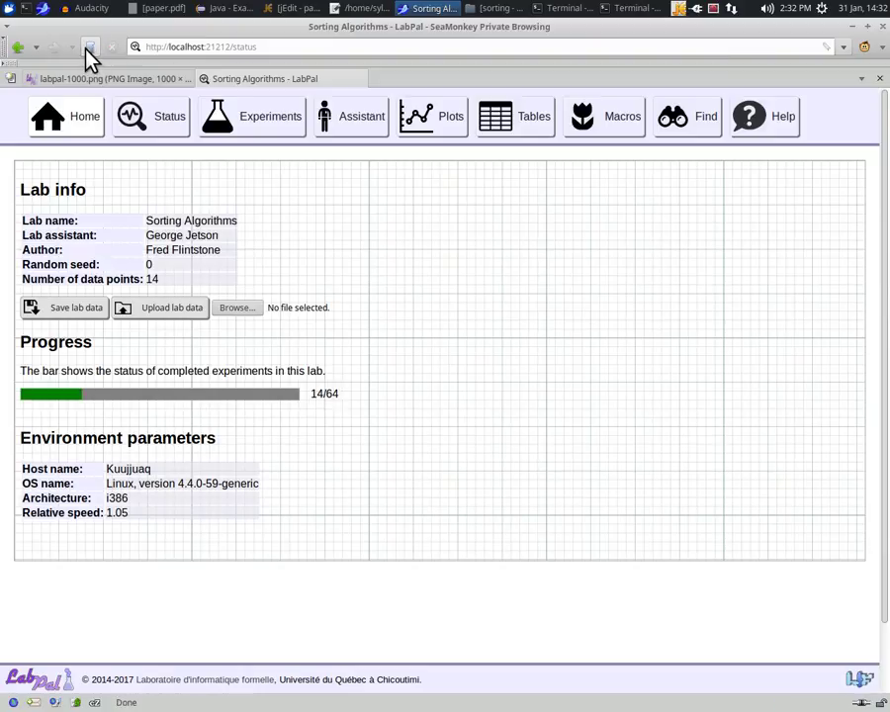
click(87, 50)
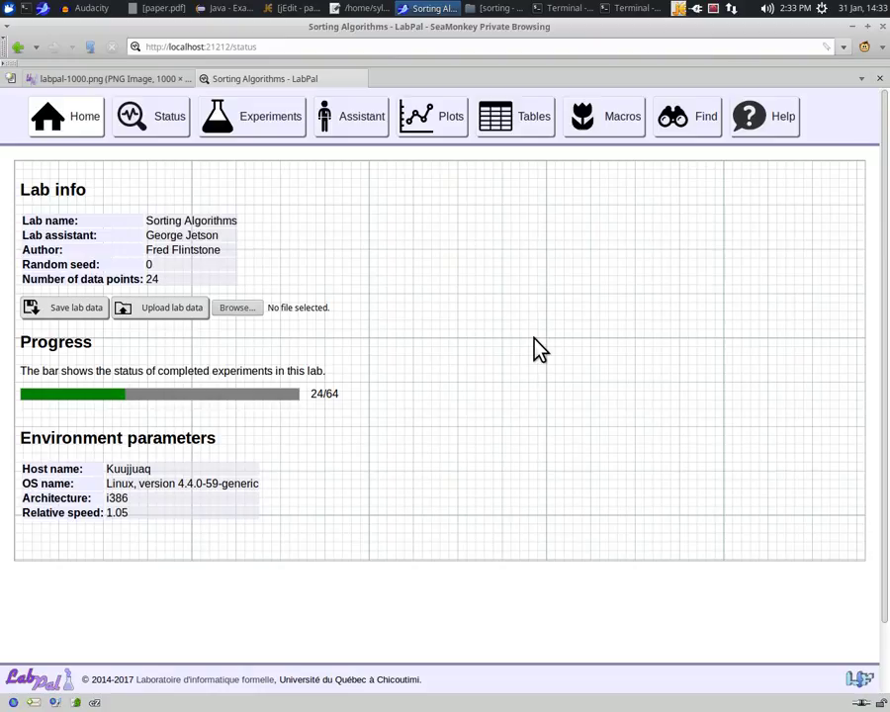
Review the lab's plots and examine the Sorting time per algorithm plot at full size, reloading for new data
click(431, 131)
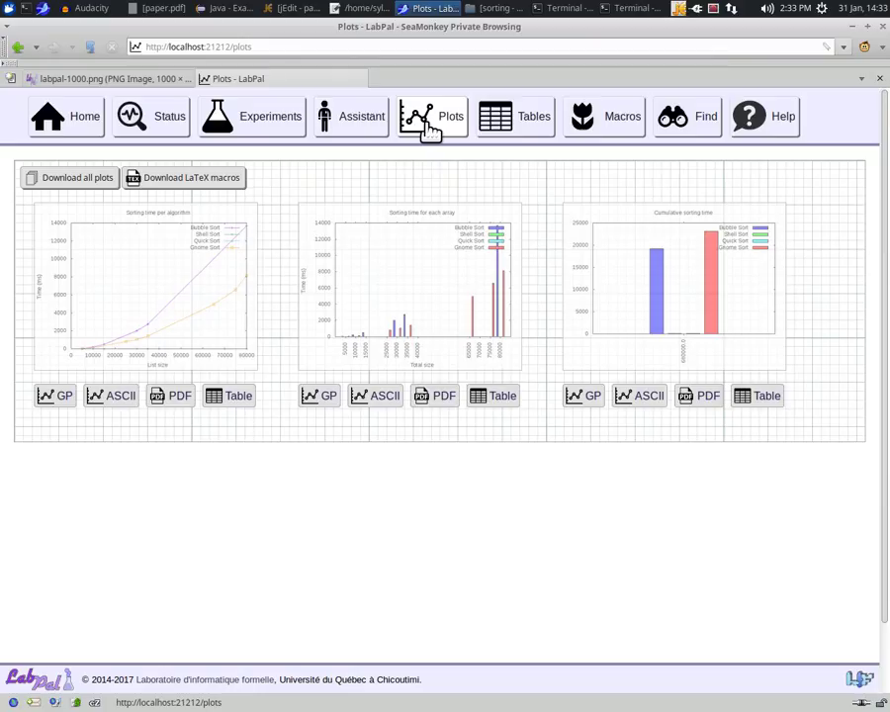
click(92, 50)
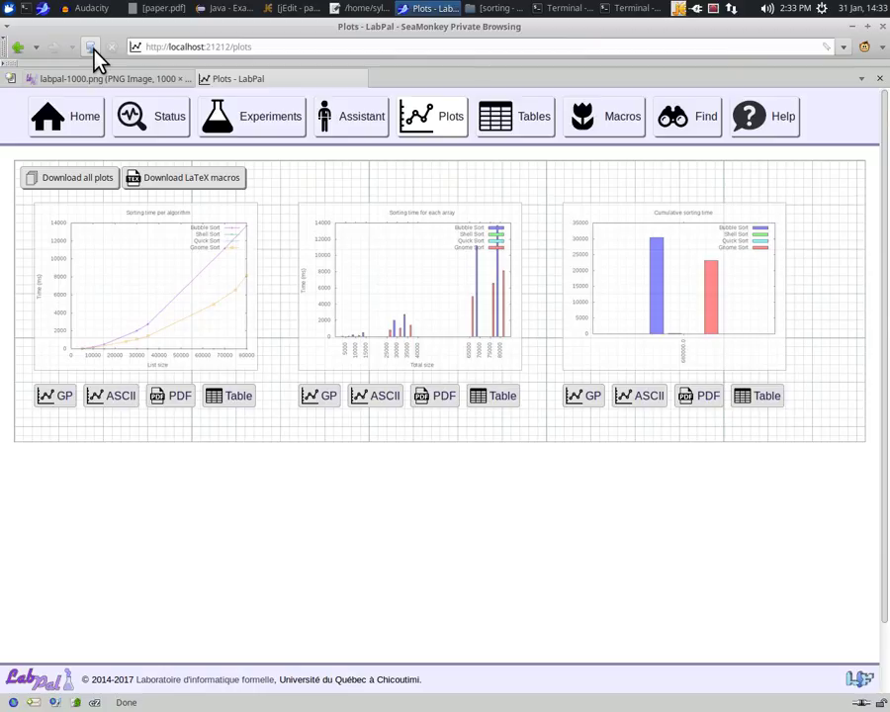
click(129, 267)
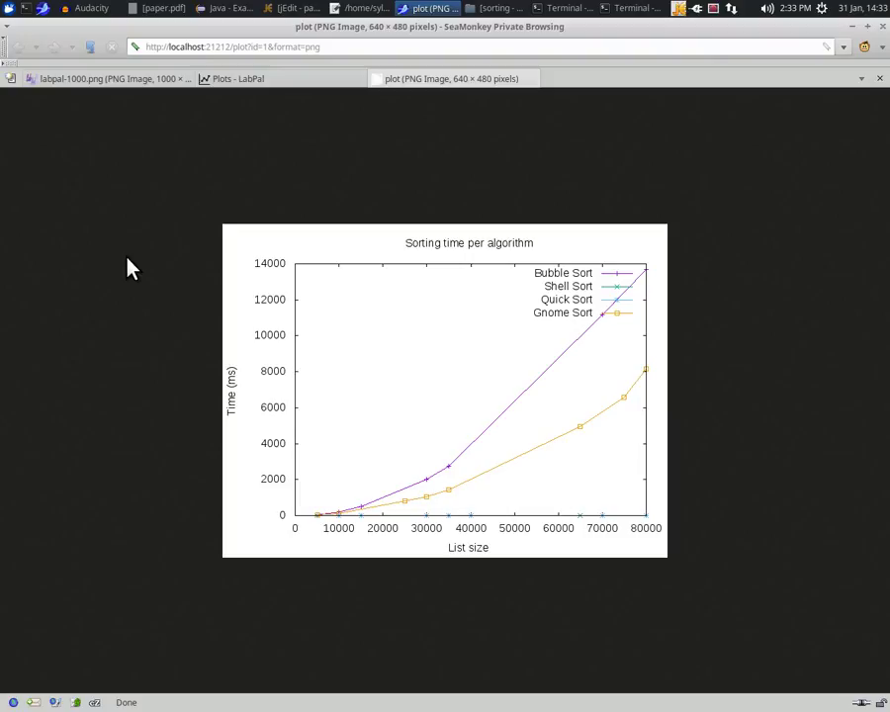
click(89, 47)
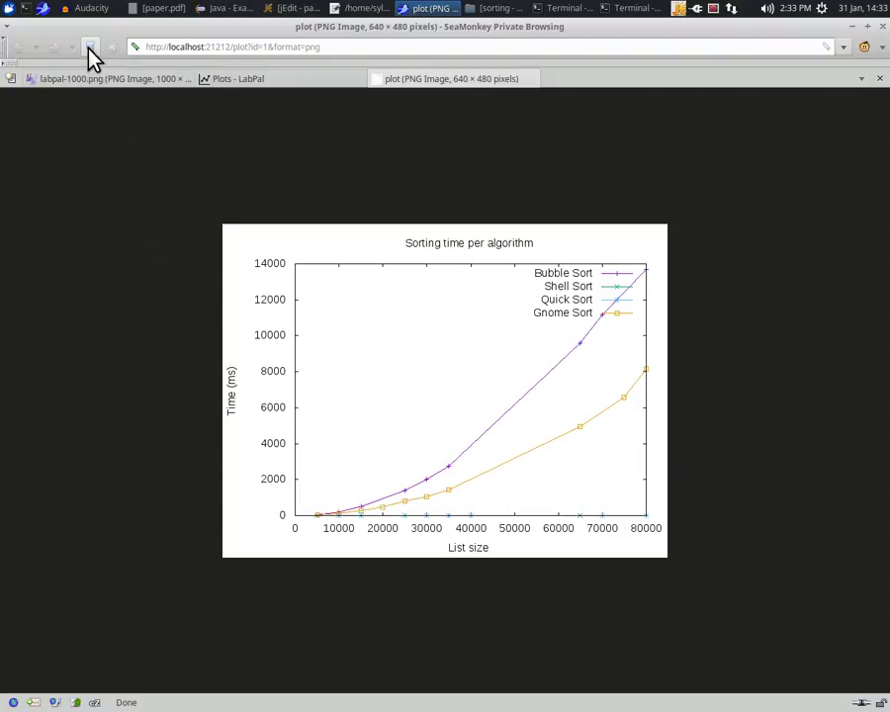
click(89, 47)
Return to the lab pages and examine the Comparison of sorting algorithms table, reloading it for new results
click(114, 84)
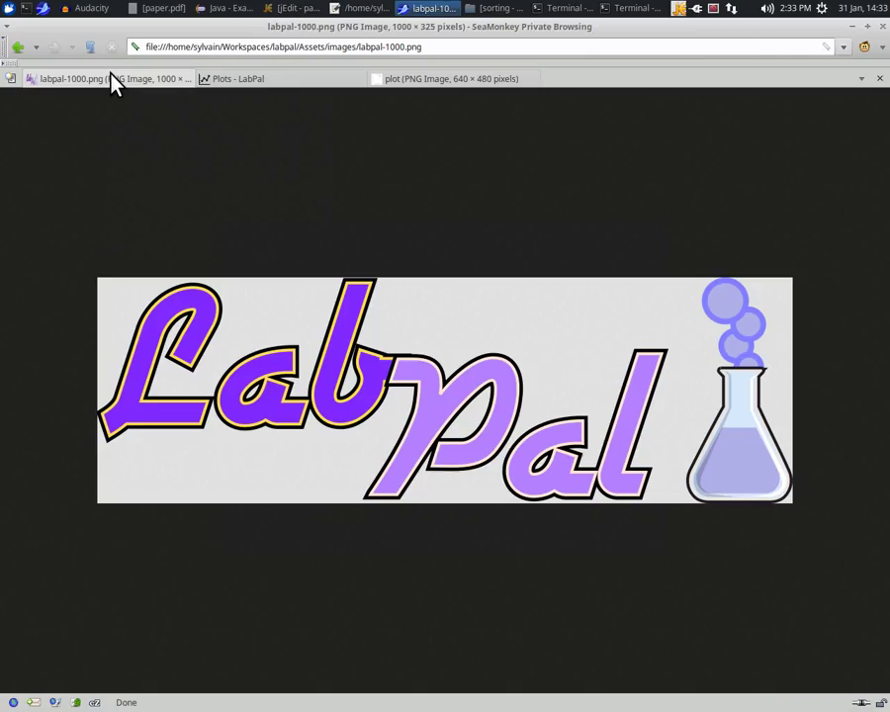
click(223, 81)
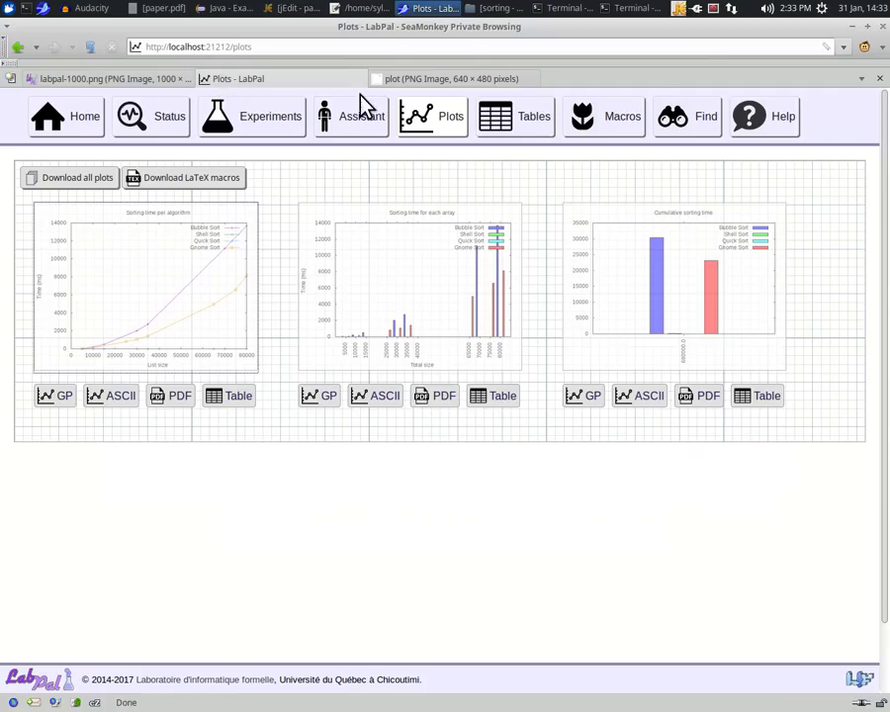
click(542, 122)
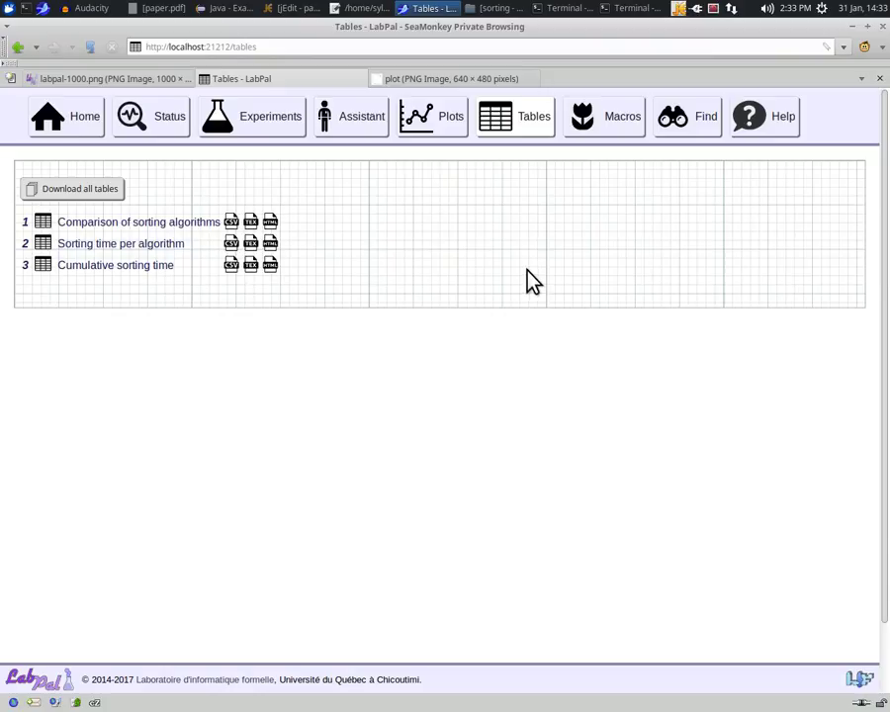
click(121, 223)
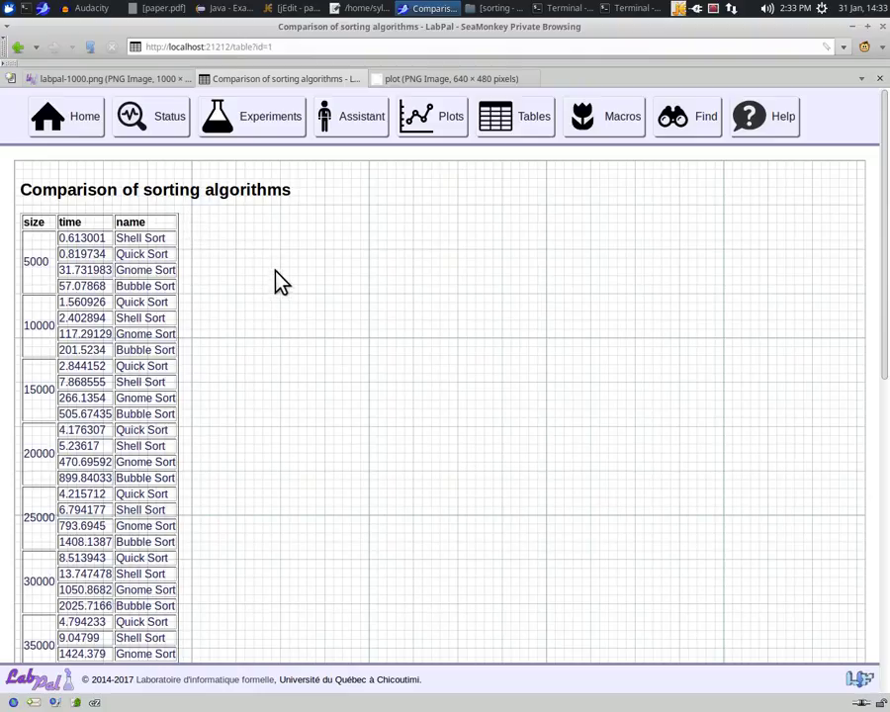
click(89, 49)
scroll(279, 467, down, 4)
scroll(279, 467, down, 2)
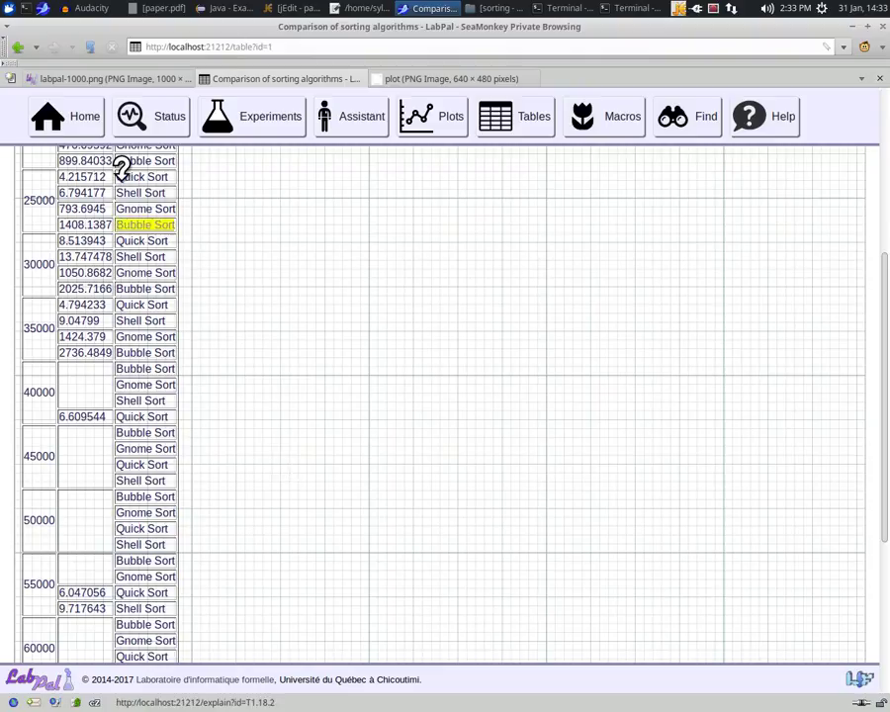
click(89, 48)
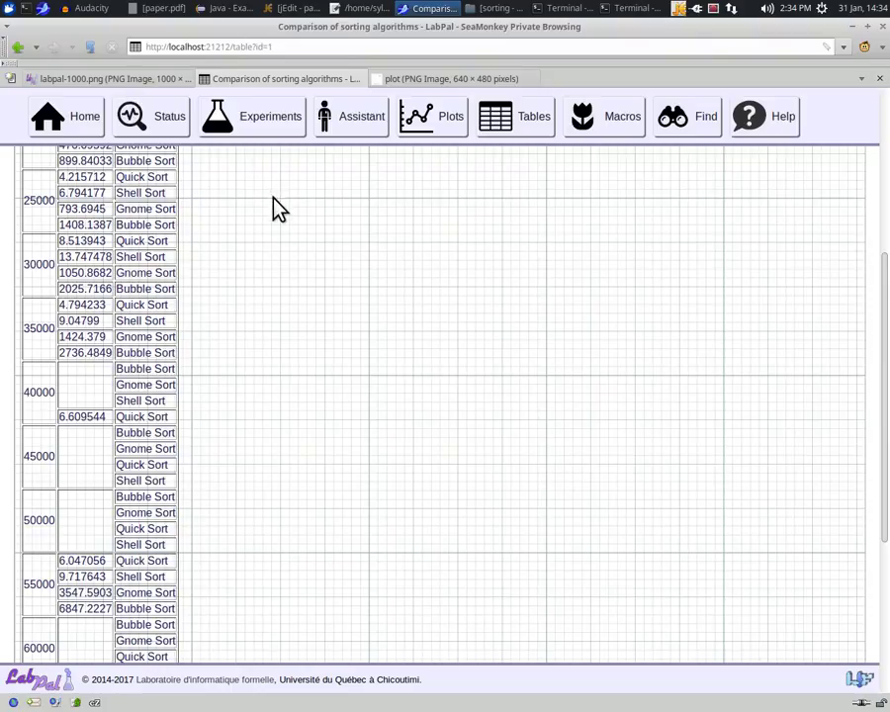
Open the GP file of the Sorting time per algorithm plot in Mousepad, inspect its contents and close it
click(427, 120)
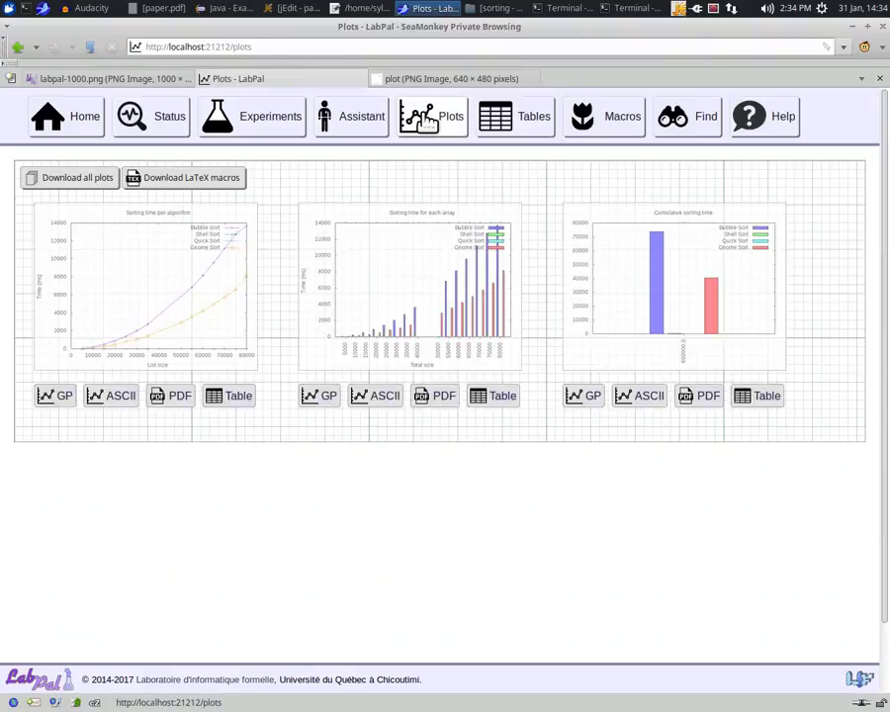
click(45, 399)
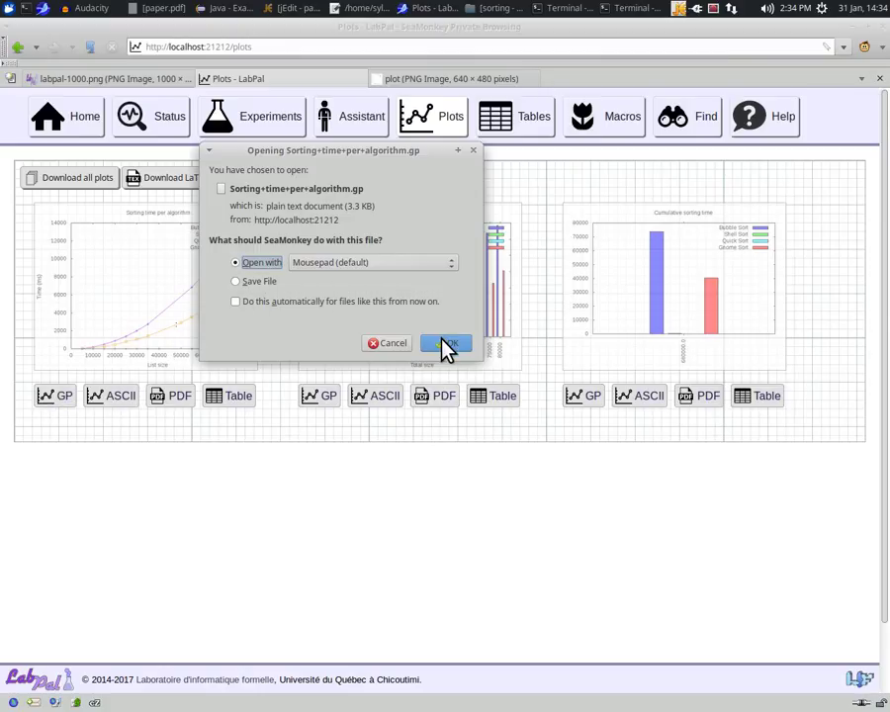
click(449, 343)
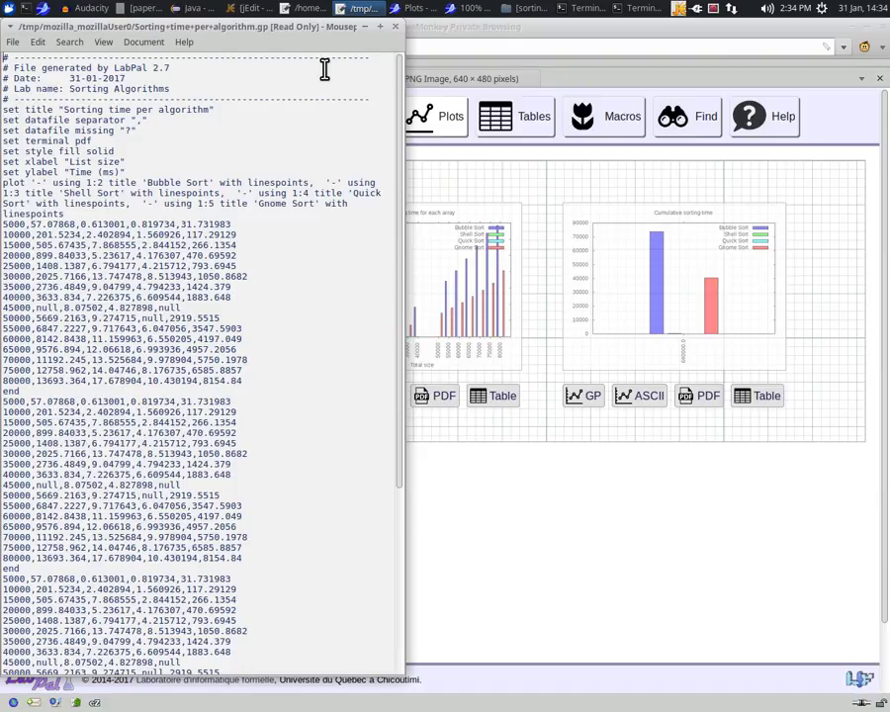
click(403, 36)
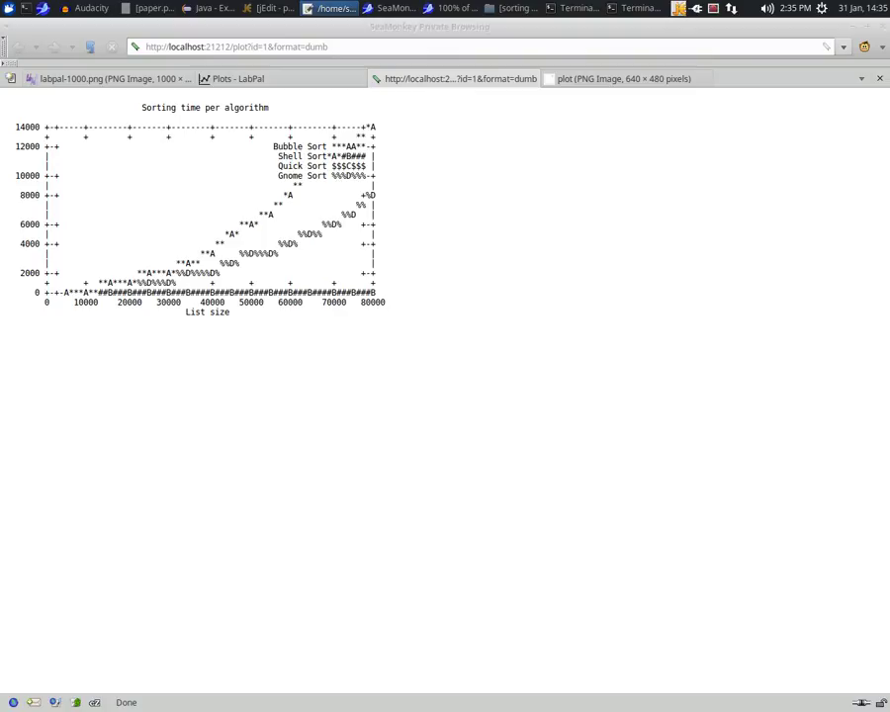
click(581, 17)
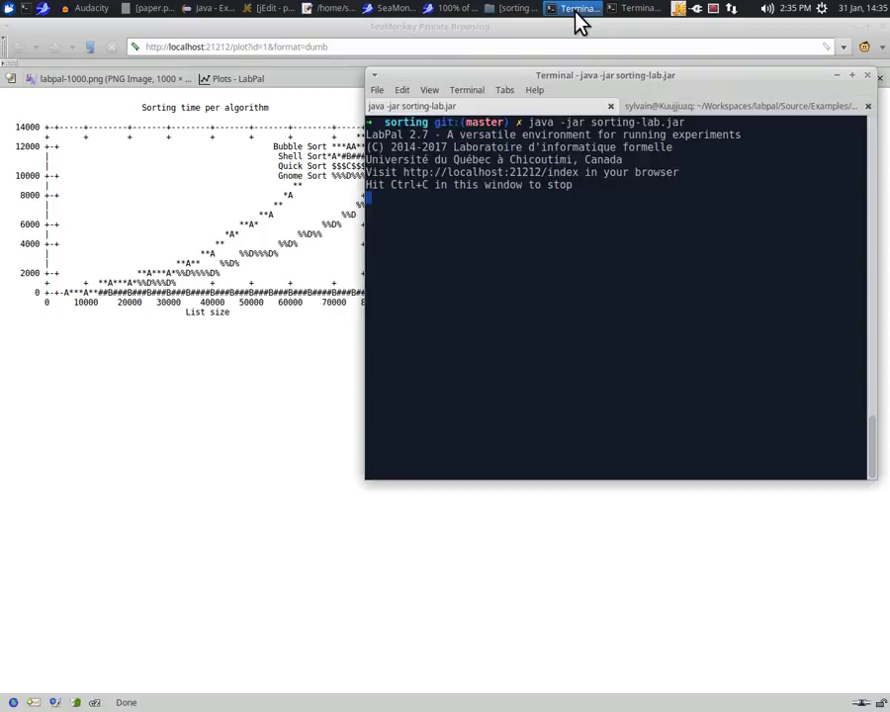
click(670, 109)
text(lynx ht)
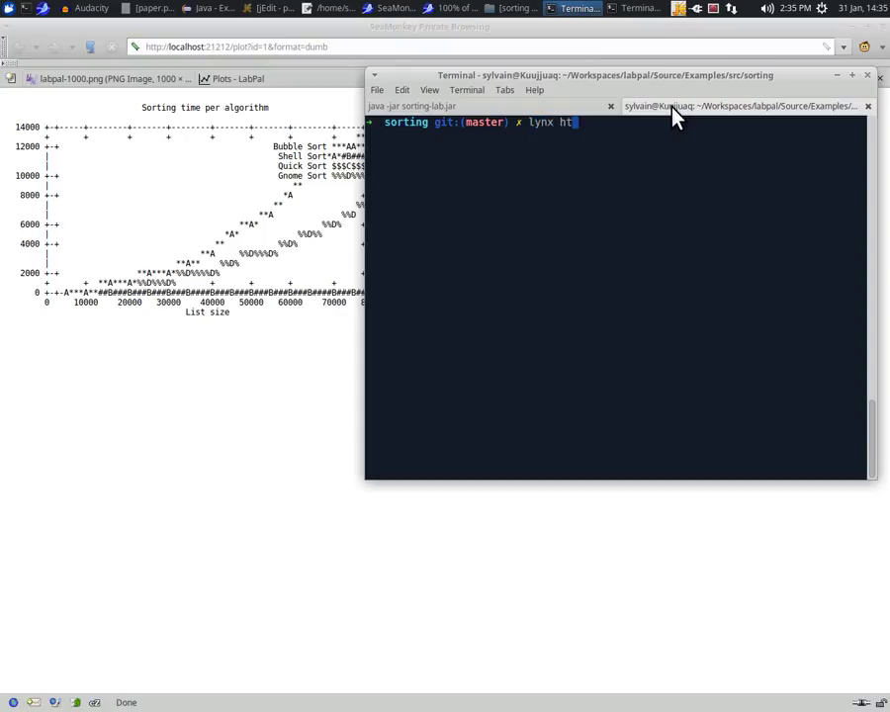
text(tp://localhost:21212/index)
key(Return)
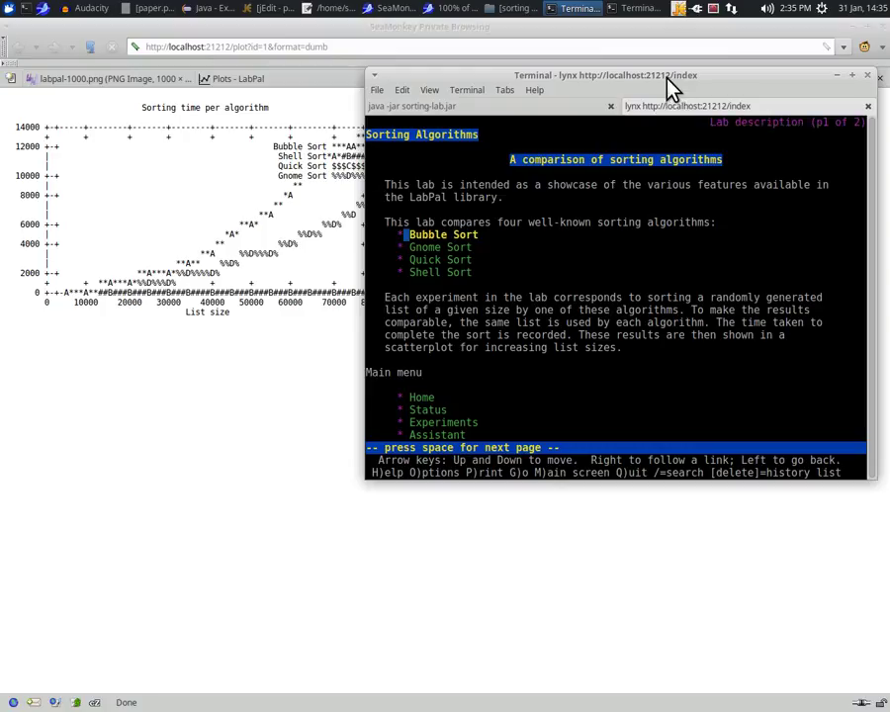
Go to the lab's Plots page in Lynx and view the ASCII version of the Sorting time per algorithm plot
key(space)
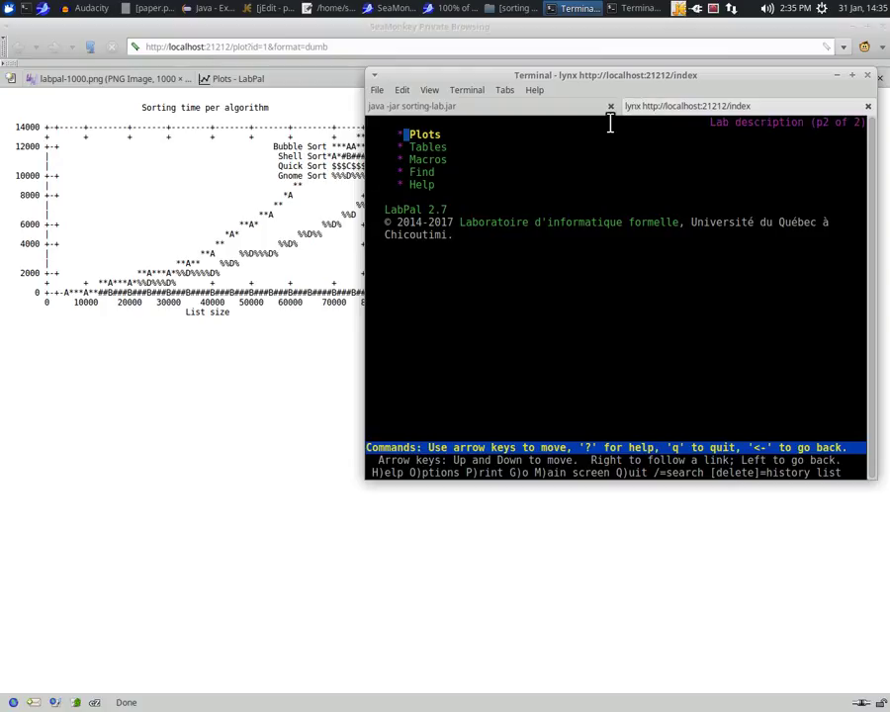
key(Return)
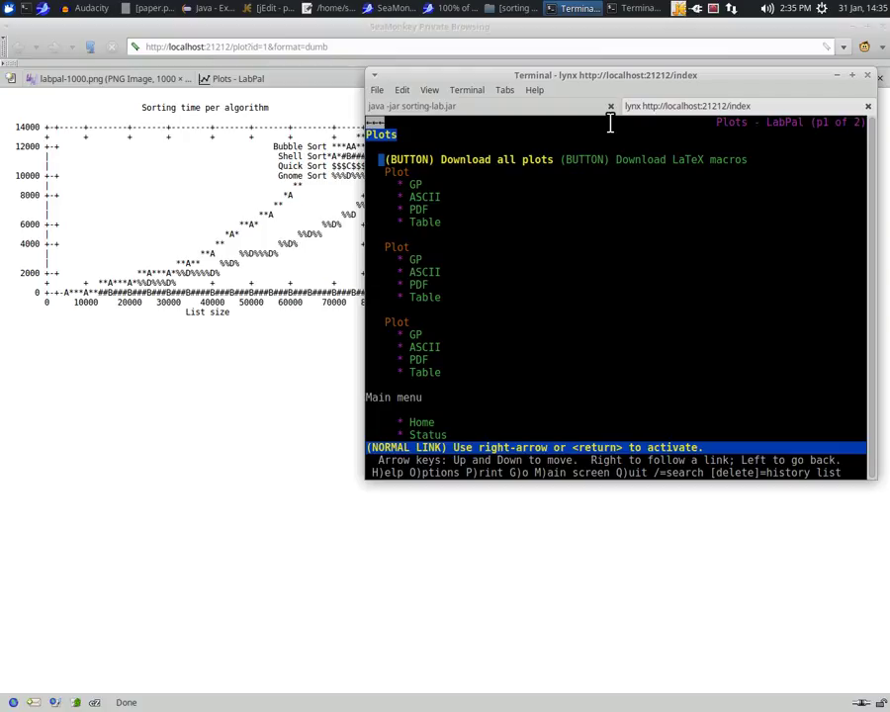
key(Down)
key(Down)
key(Down)
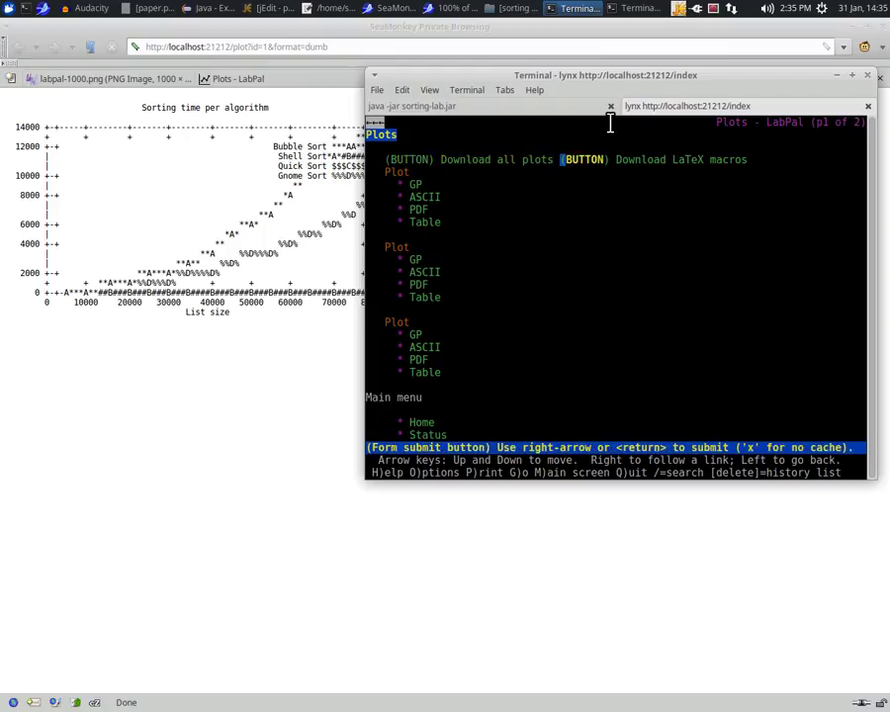
key(Down)
key(Return)
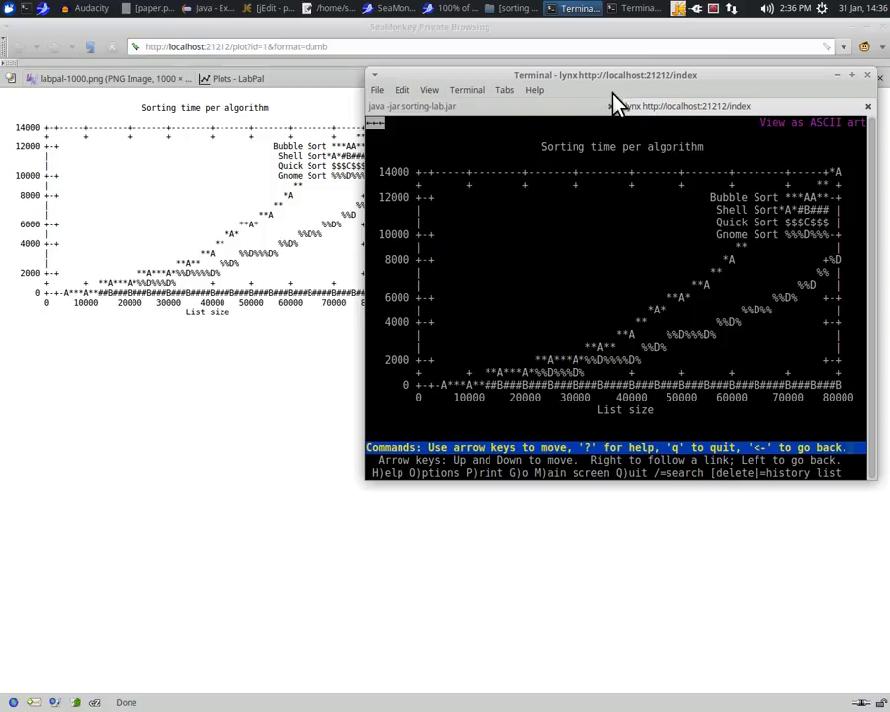
Switch back to SeaMonkey's LabPal plots page and examine the data table behind the Sorting time per algorithm plot
click(572, 32)
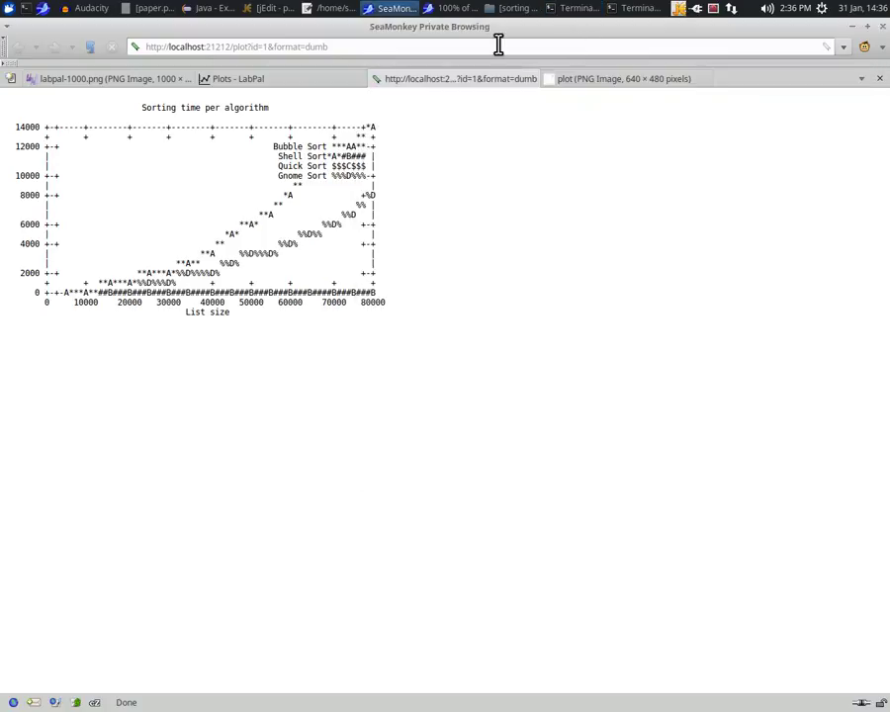
click(226, 79)
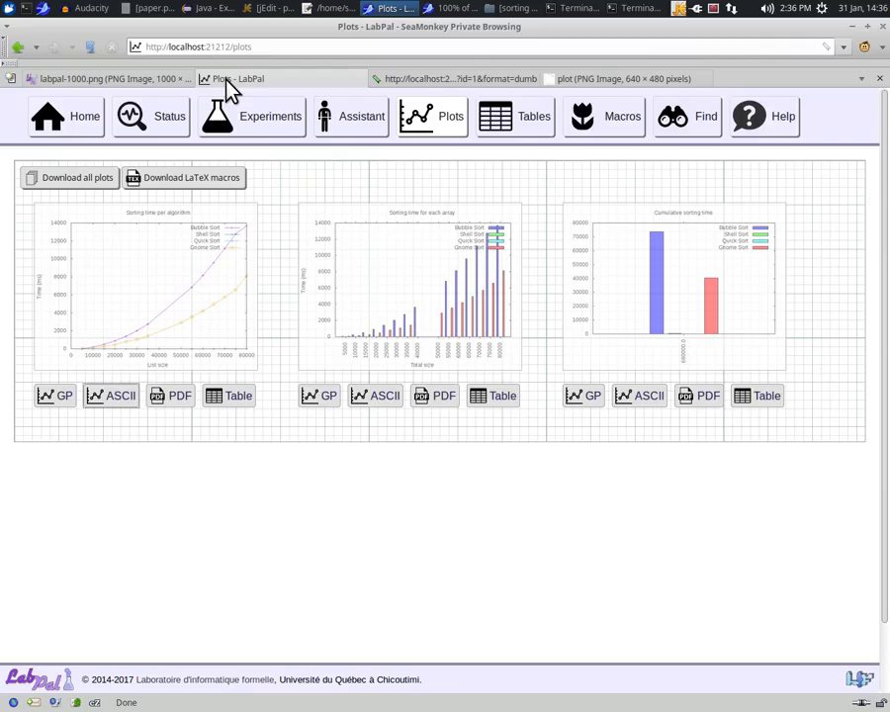
click(230, 400)
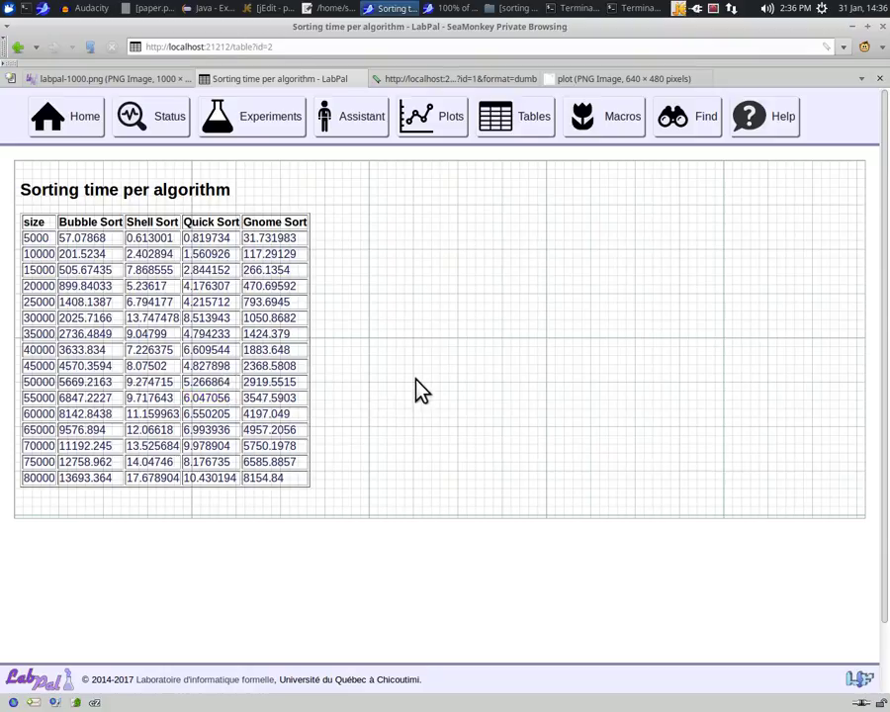
Review the lab's macros and the details of experiment #1 in the experiments list
click(608, 117)
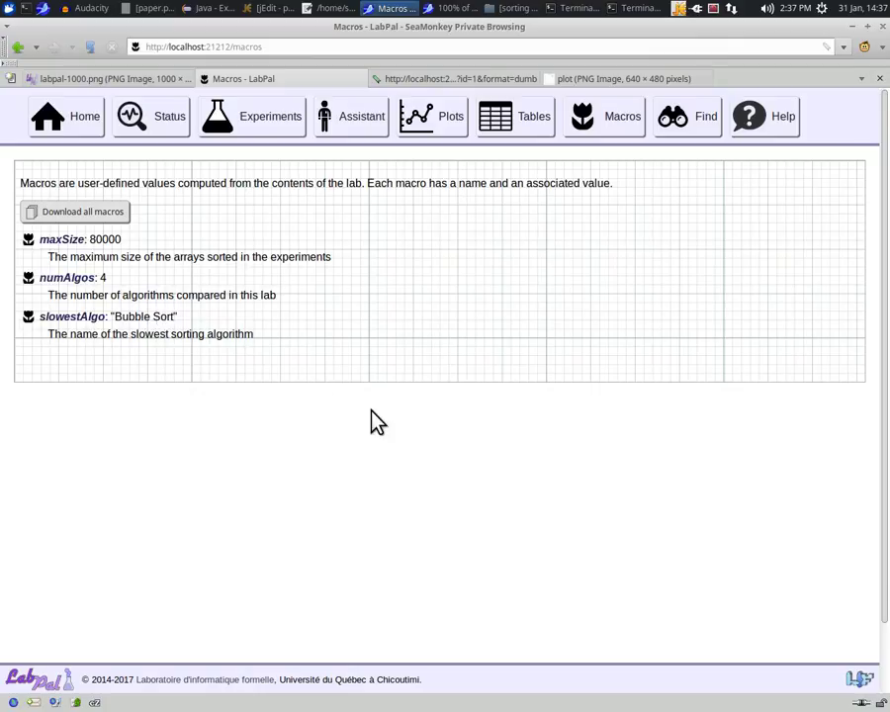
click(255, 126)
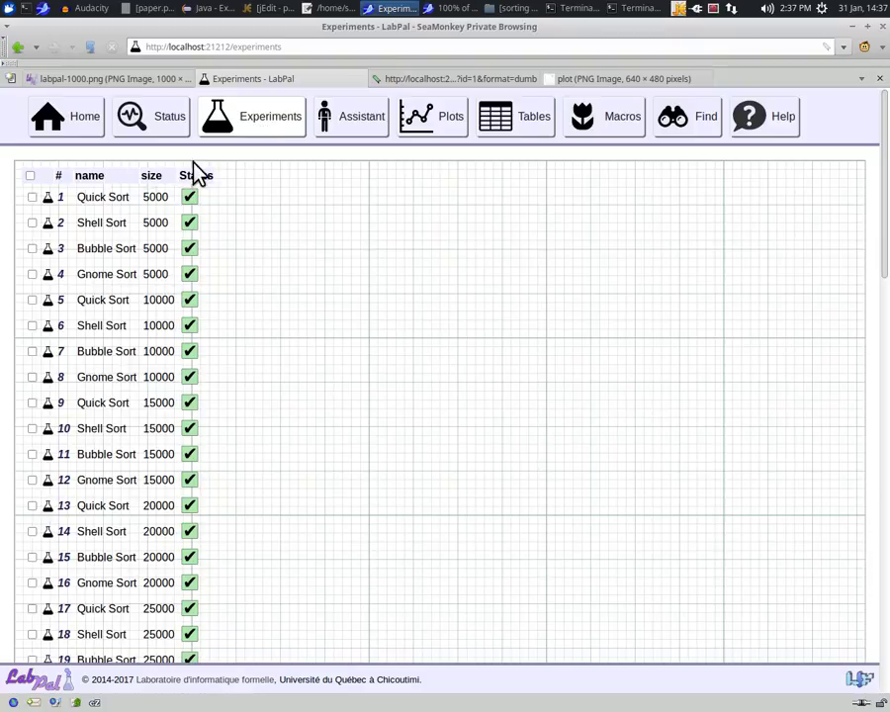
click(64, 203)
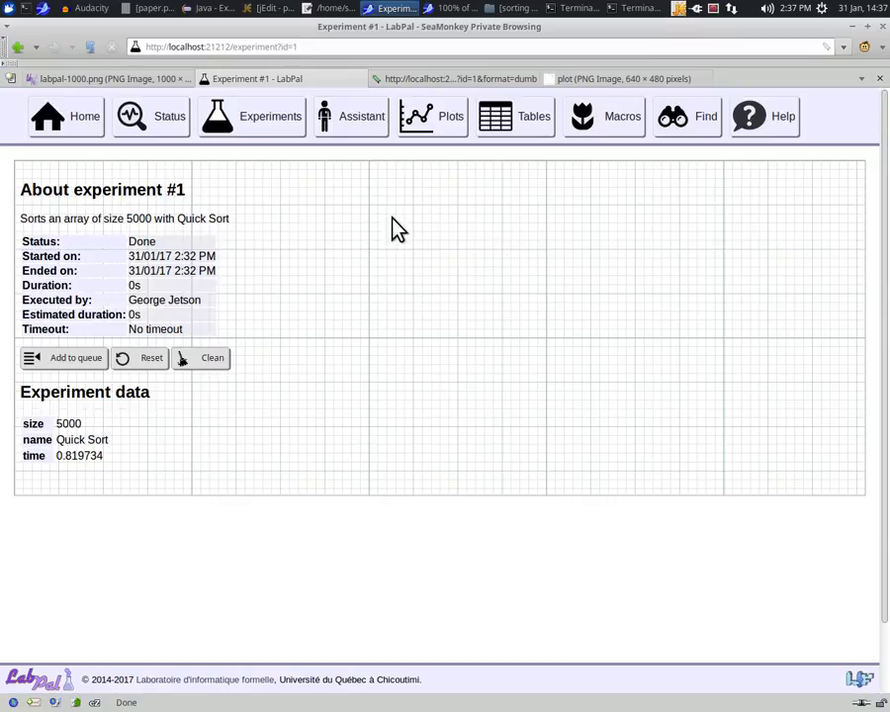
Save the lab data from the status page as Sorting+Algorithms.labo in the sorting folder
click(166, 129)
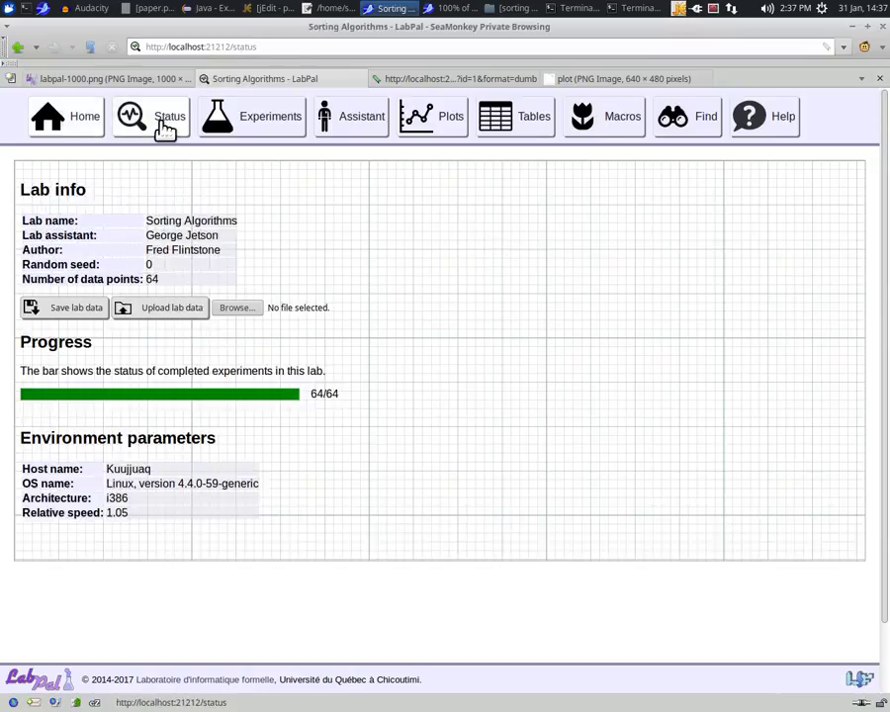
click(75, 307)
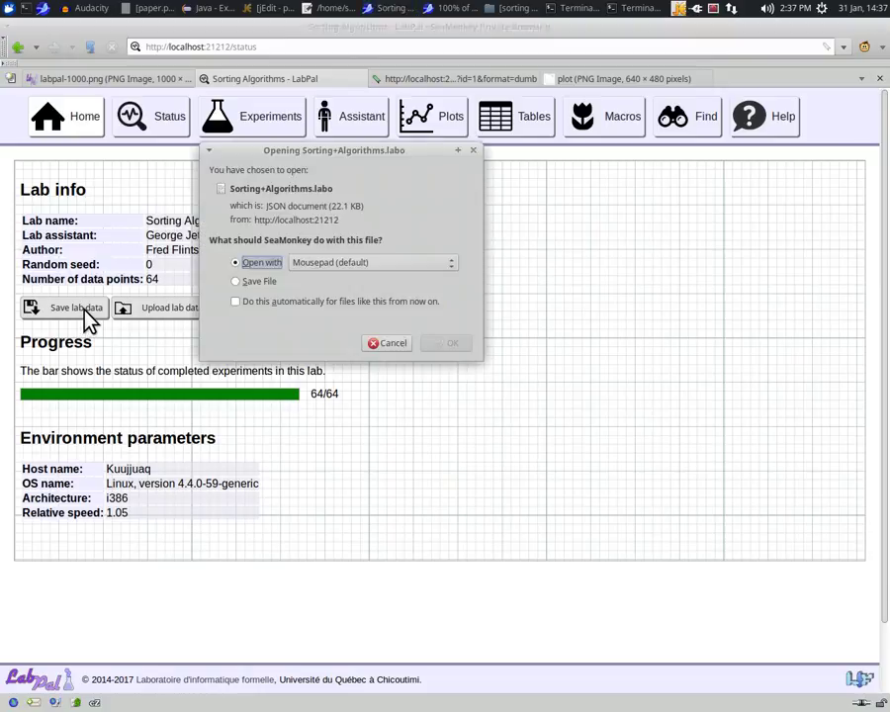
click(271, 285)
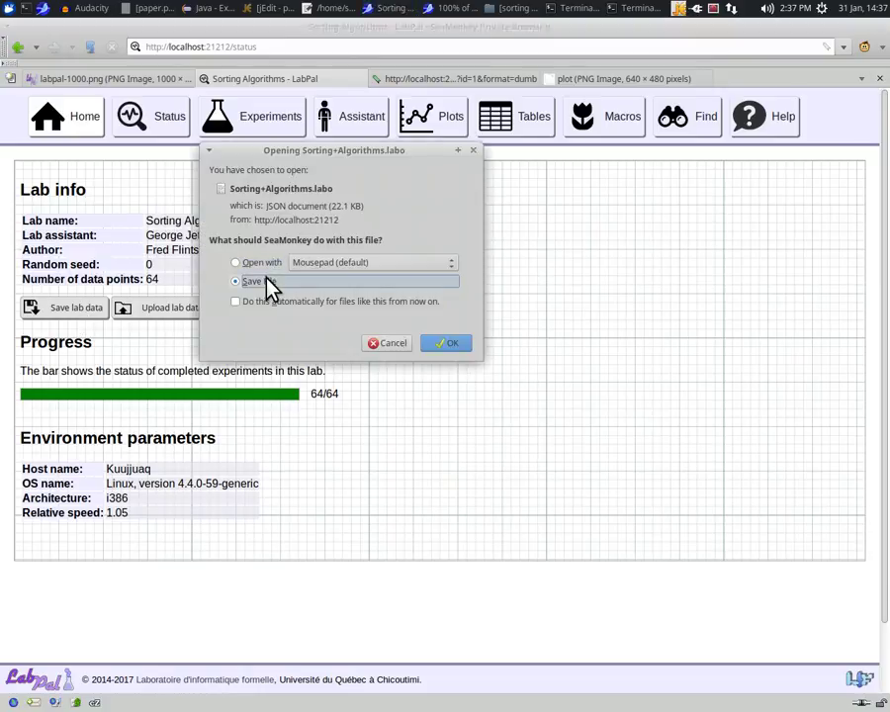
click(449, 344)
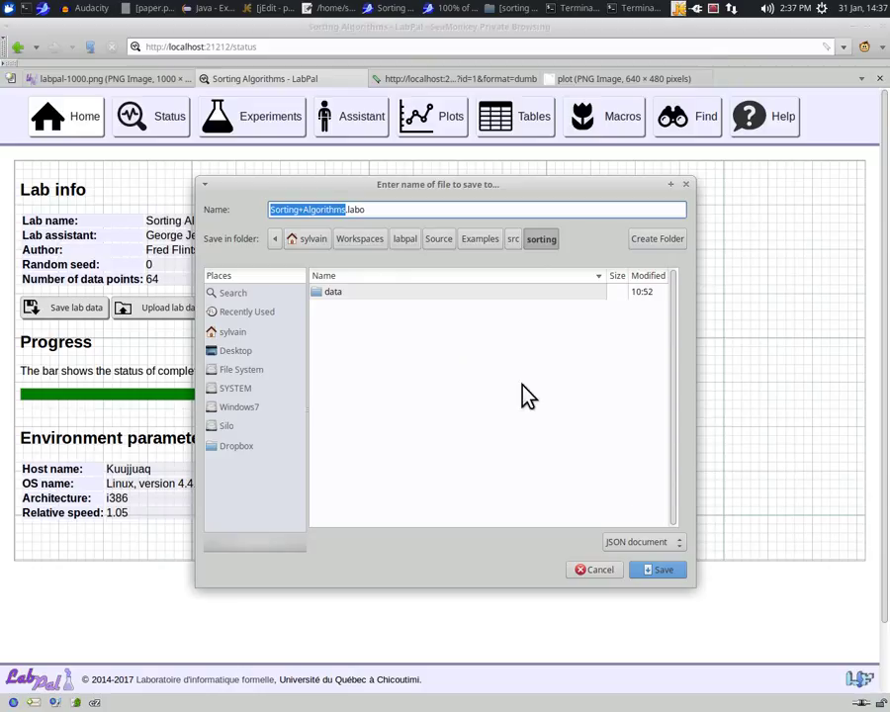
click(668, 569)
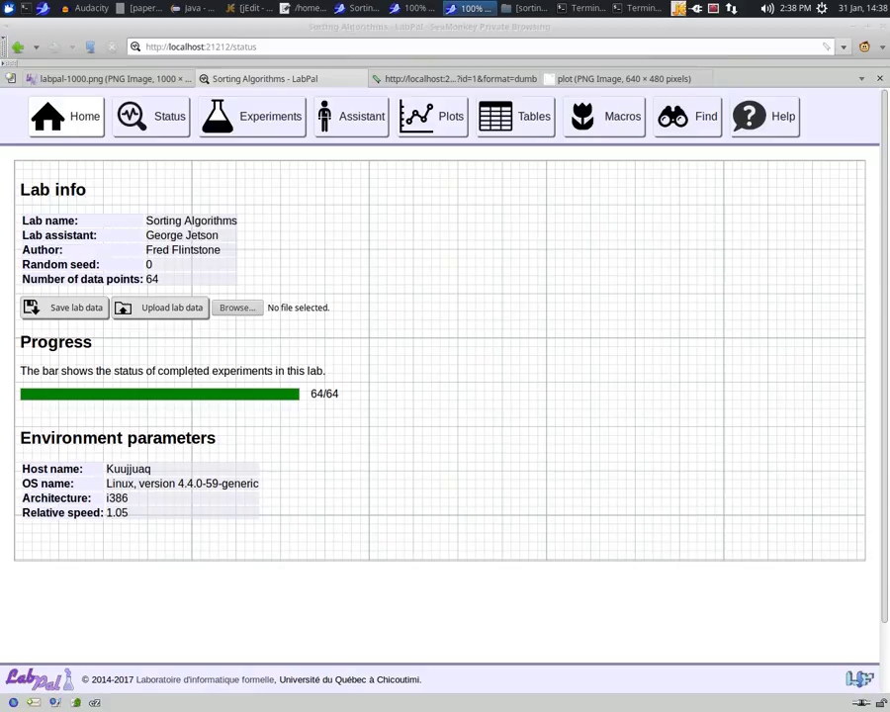
key(alt+Tab)
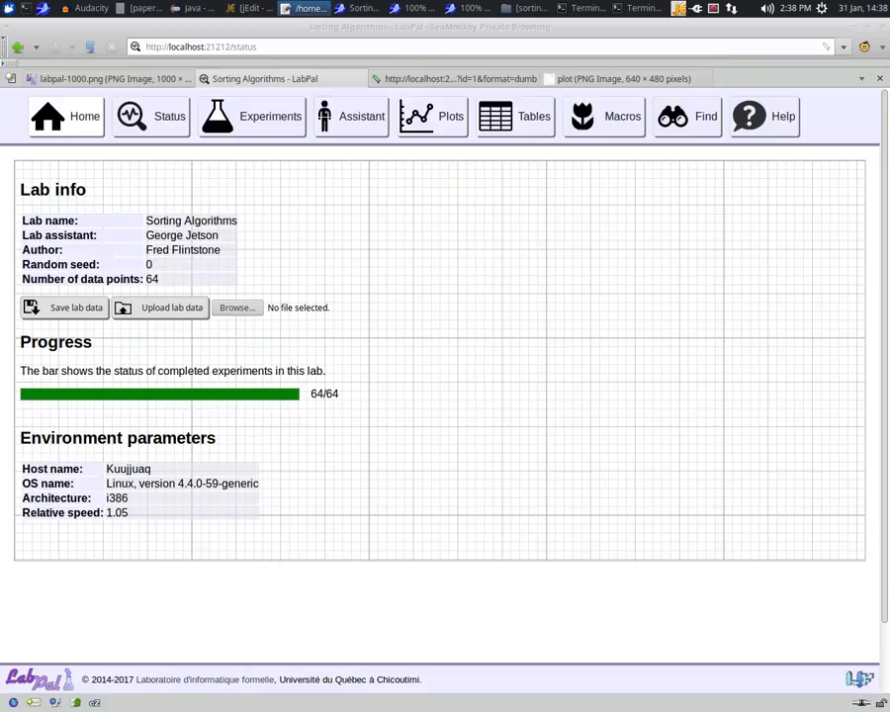